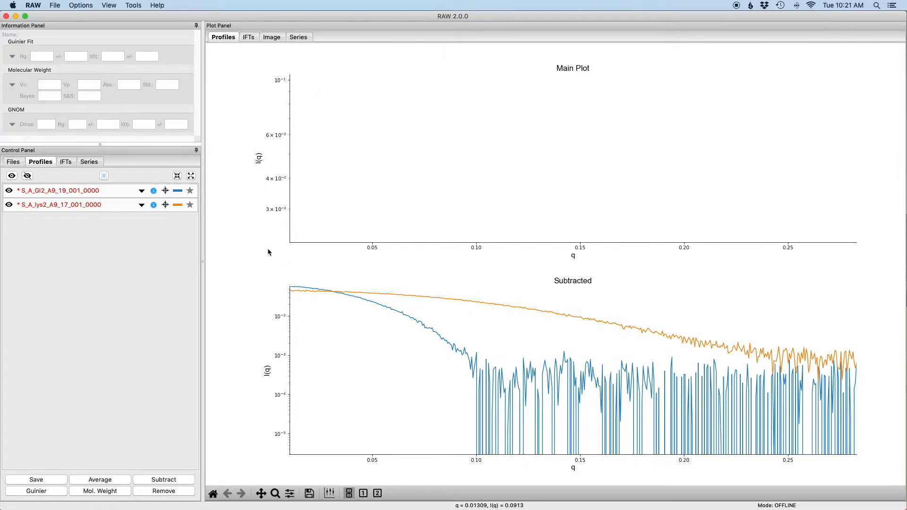
- Open the molecular weight analysis for profile S_A_GI2_A9_19_001_0000 and set its I(0) reference concentration to 0.47 mg/ml
click(51, 193)
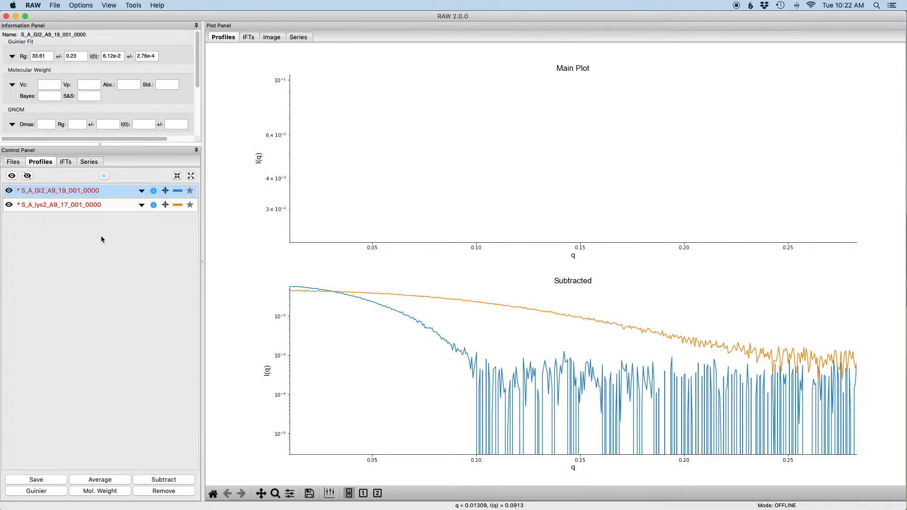
click(90, 192)
click(90, 192)
click(114, 494)
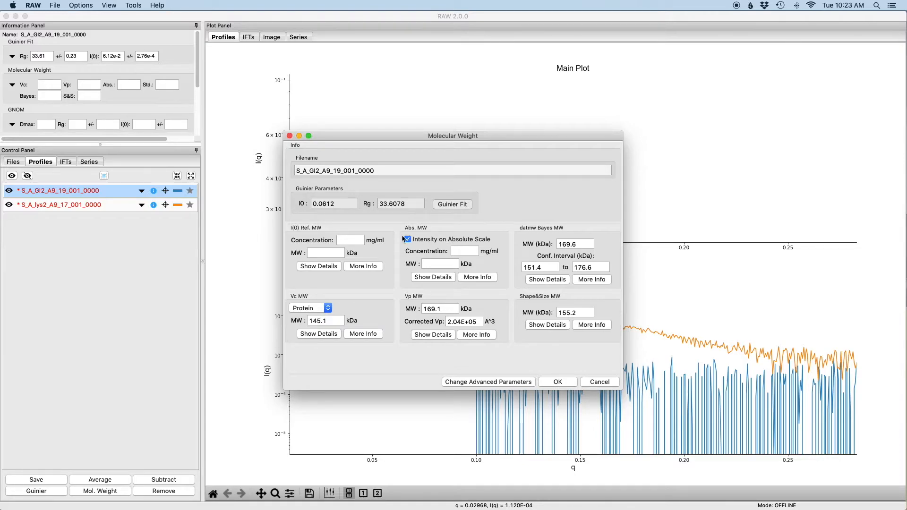
click(352, 240)
text(0.47)
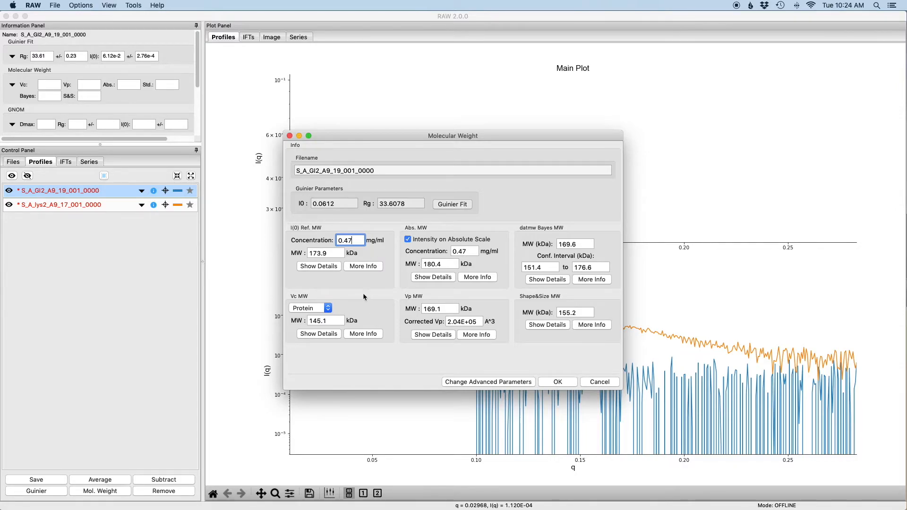
- Examine the detailed parameters of the I(0) reference and absolute scale molecular weight methods, hiding each set again
click(329, 267)
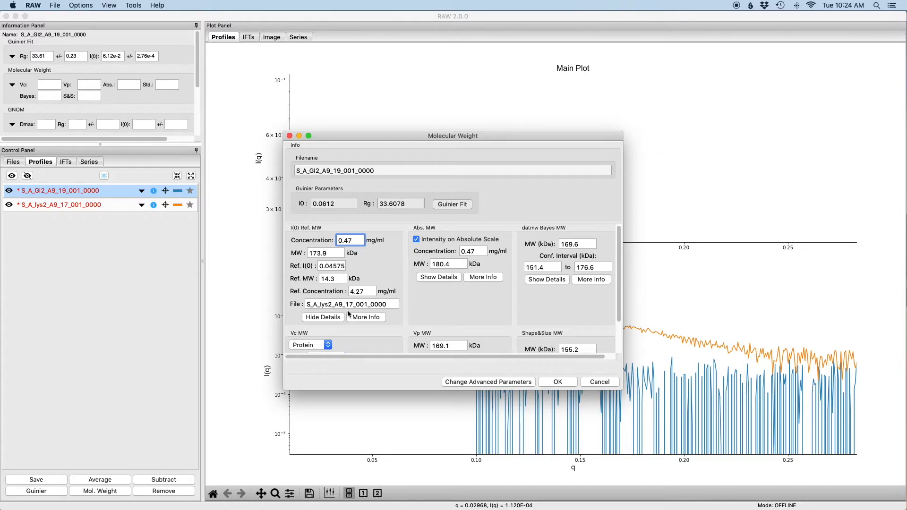
click(324, 317)
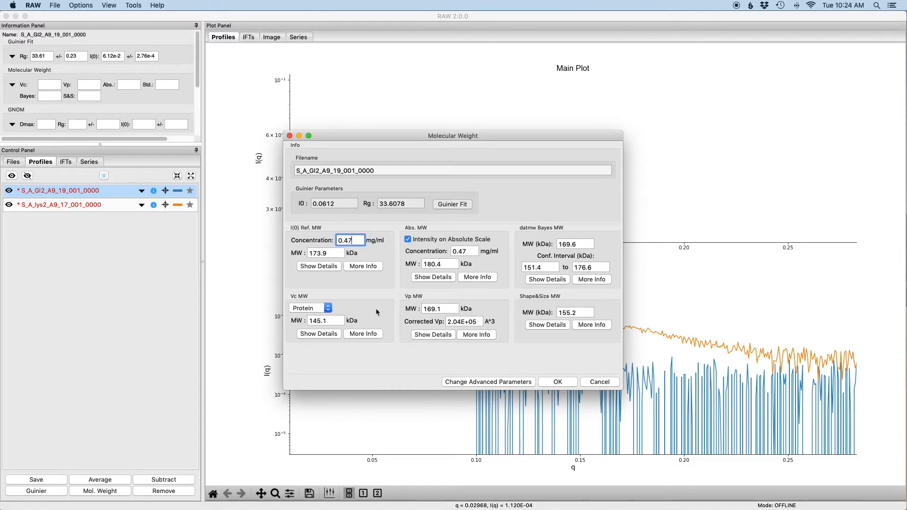
click(435, 278)
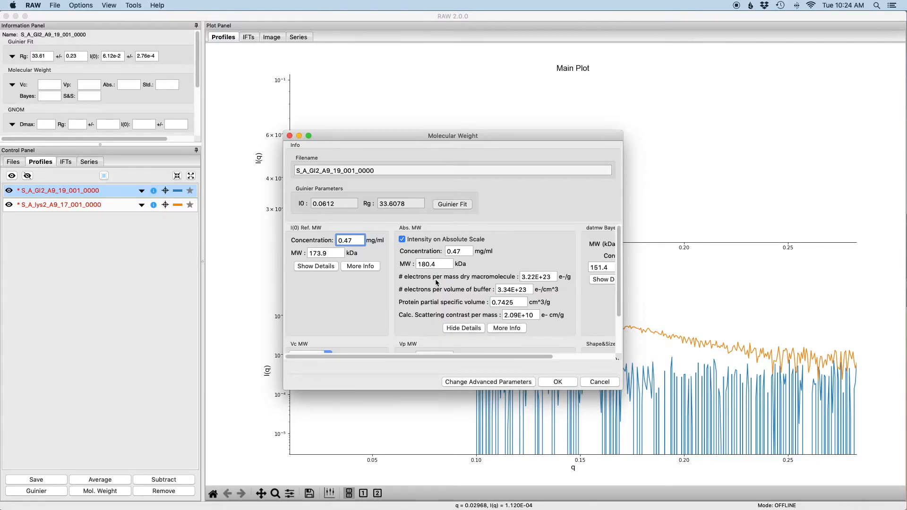
click(459, 330)
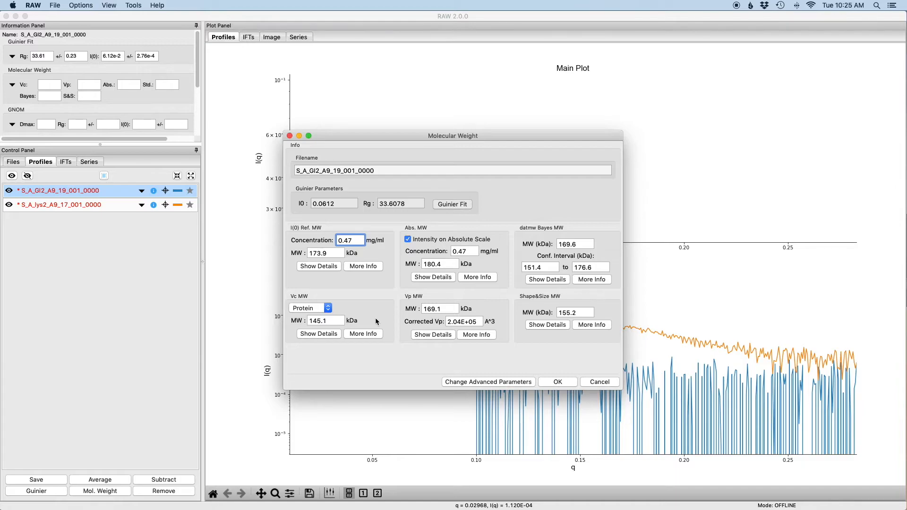
- Examine the Vc method's details, including its q_max setting and the integrated area plot, and hide them again
click(318, 334)
scroll(405, 308, down, 5)
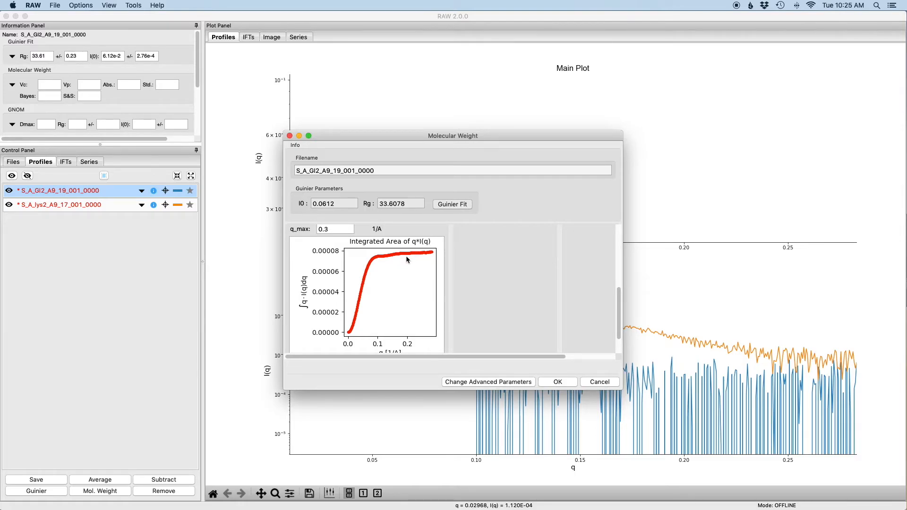
scroll(406, 256, down, 2)
click(346, 334)
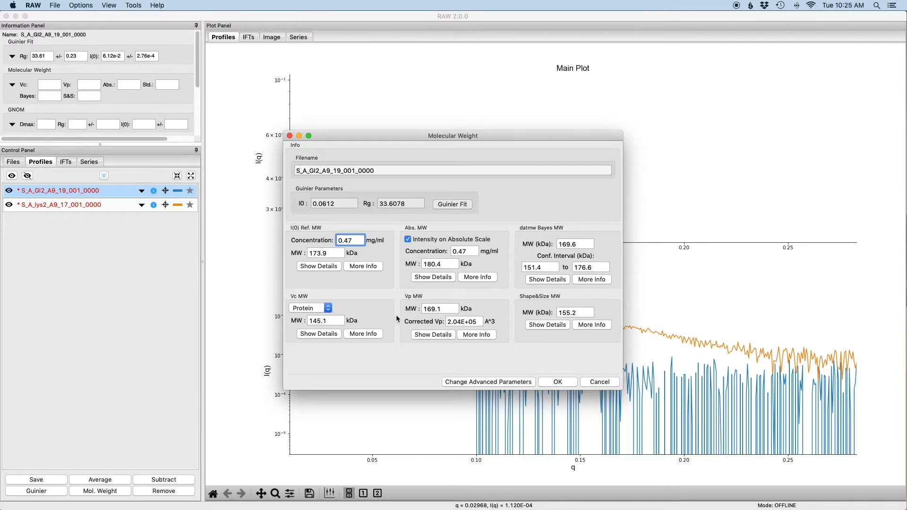
- Examine the Vp method's details and its q cutoff options, and hide them again
click(424, 336)
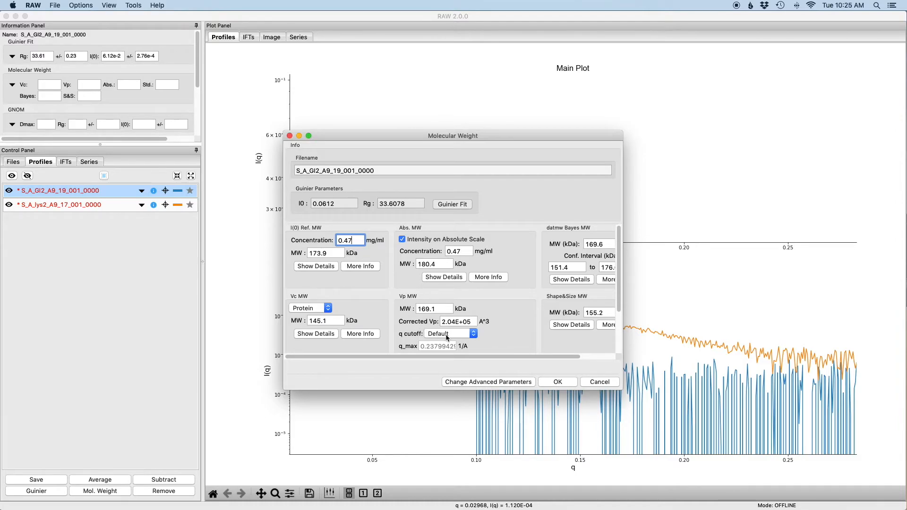
click(474, 335)
click(499, 335)
scroll(496, 330, down, 3)
click(450, 330)
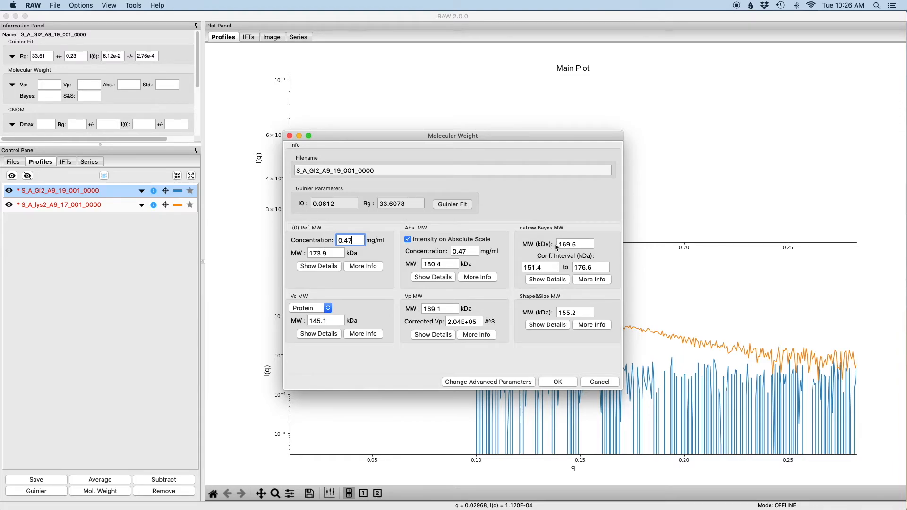
- Examine the probability details of the Bayes method and the DATCLASS details of the Shape&Size method, hiding each again
click(547, 280)
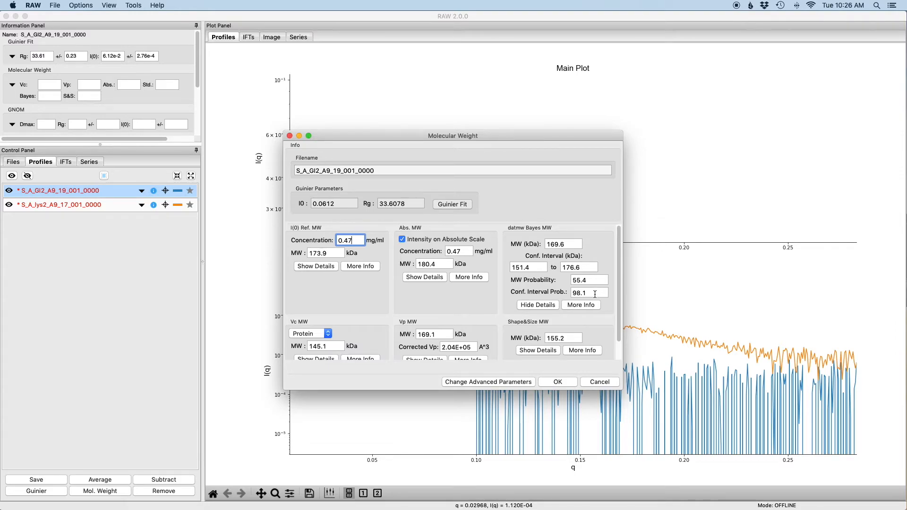
click(540, 306)
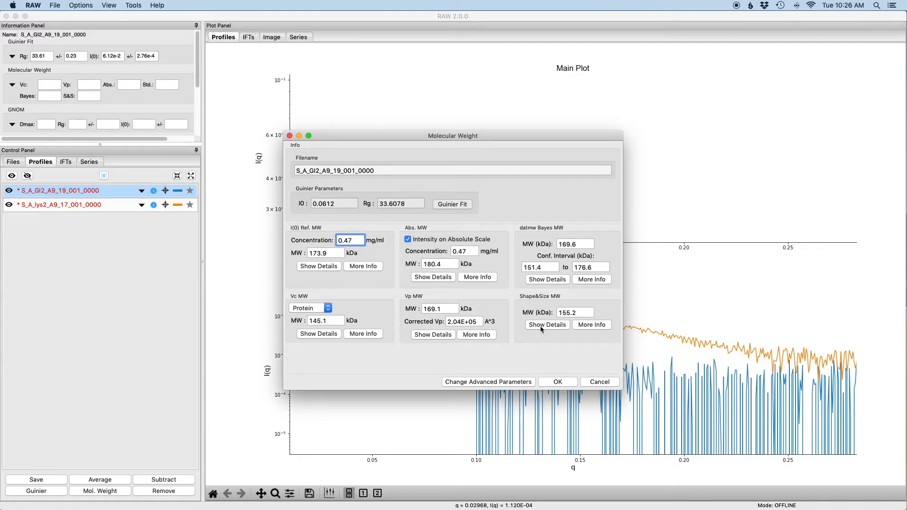
click(541, 326)
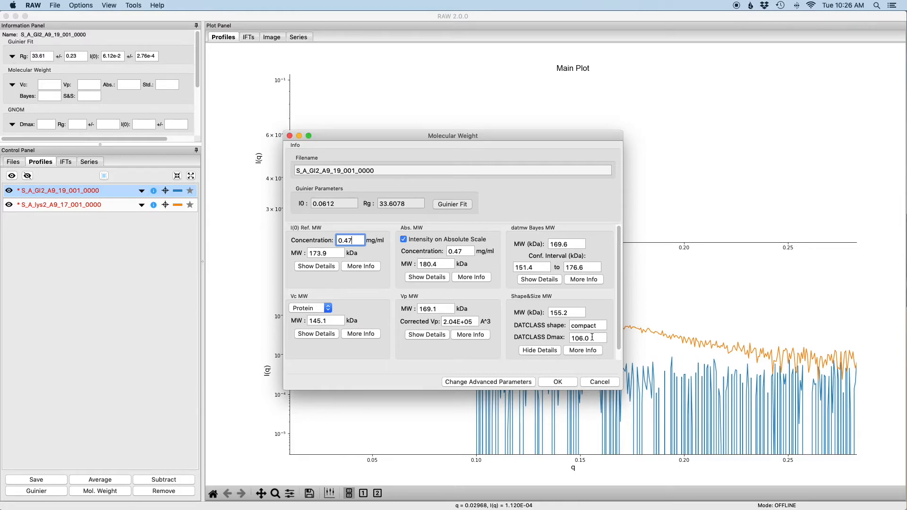
click(540, 350)
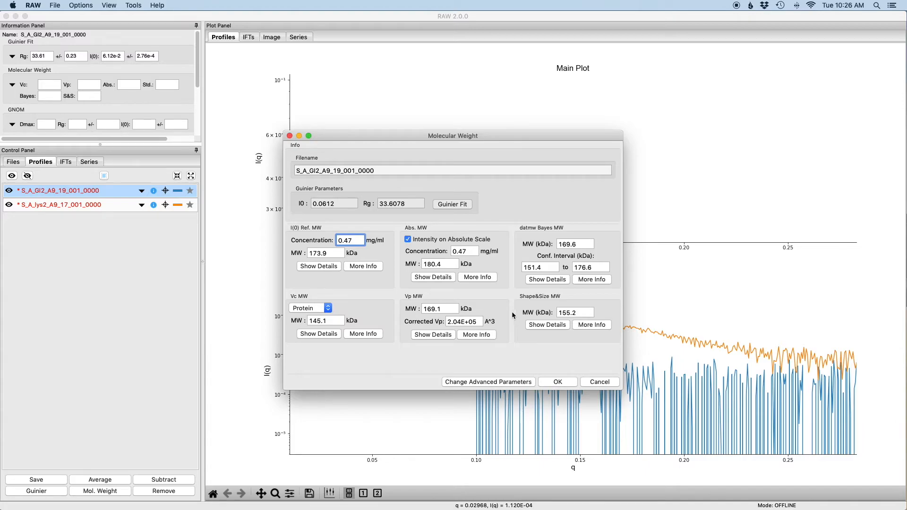
- Read the background information on the Vp method, including its literature citation and limitations, and close it
click(482, 338)
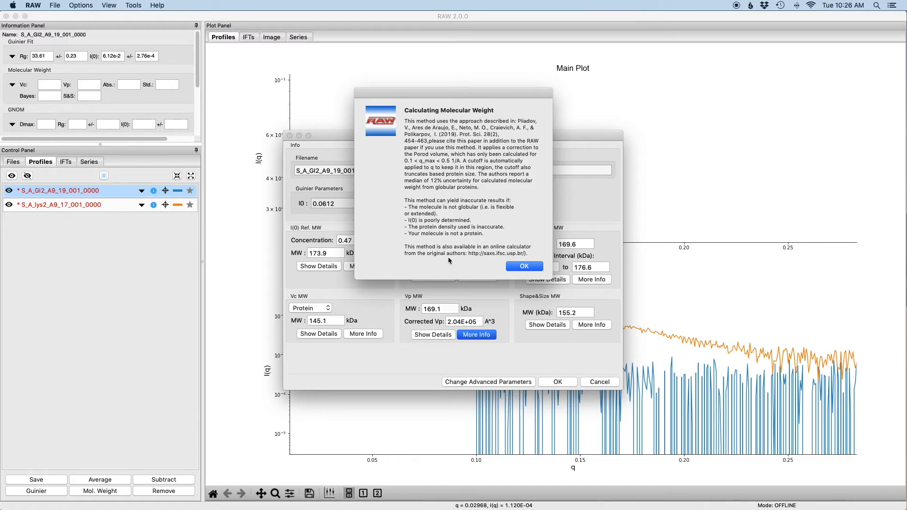
drag(518, 121, 519, 132)
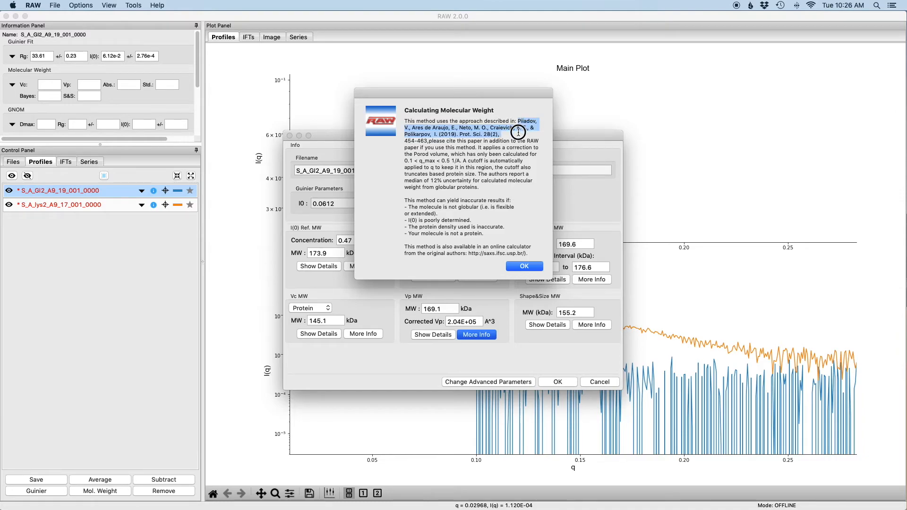
click(516, 133)
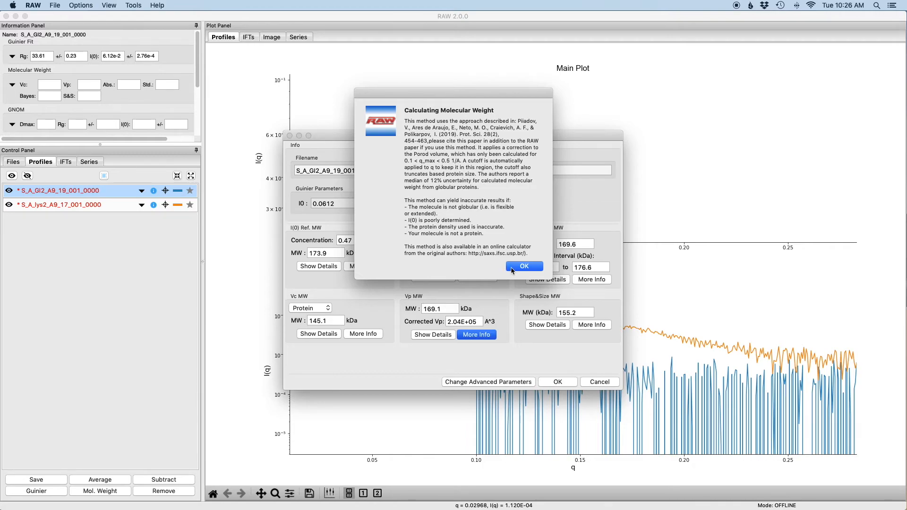
click(523, 266)
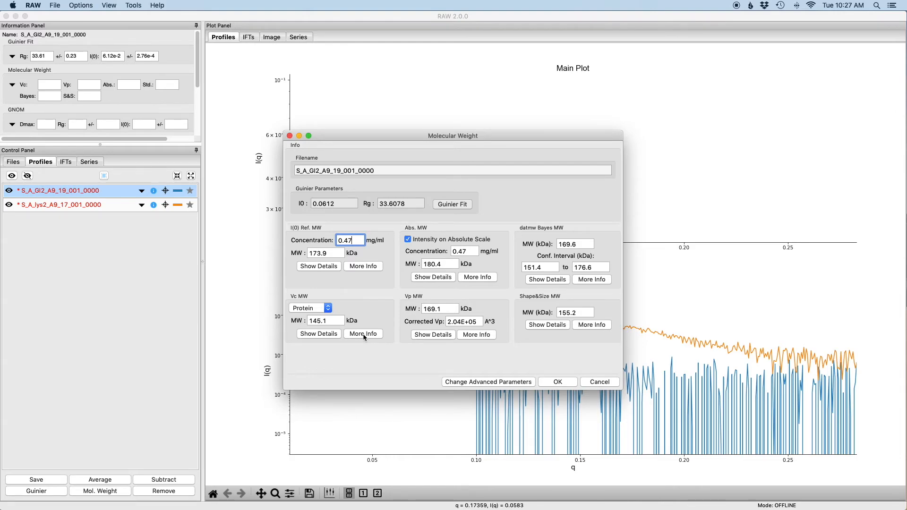
- Accept the molecular weight results for S_A_GI2_A9_19_001_0000 and review their additional details in the profile information
click(558, 381)
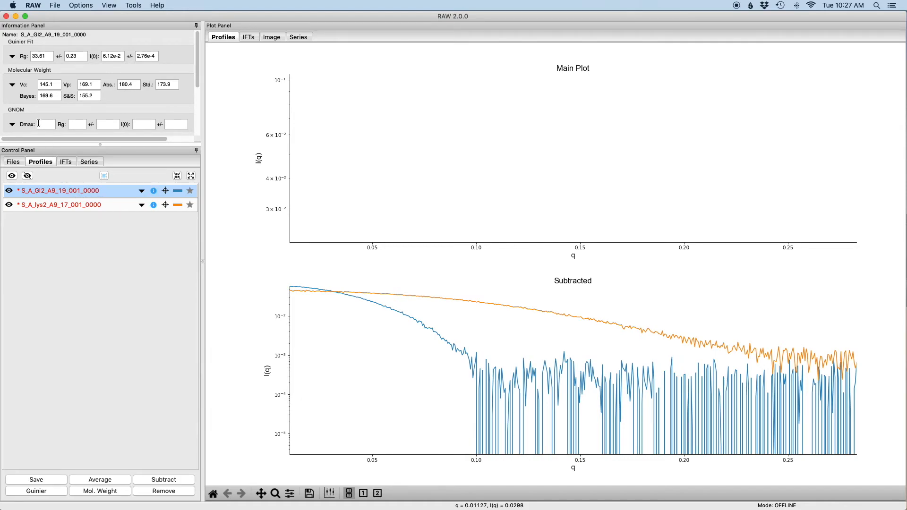
click(12, 85)
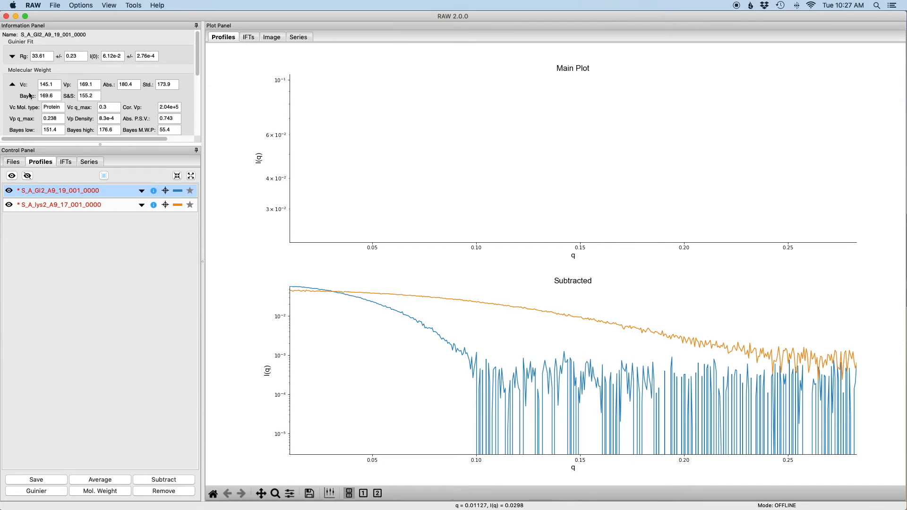
click(13, 86)
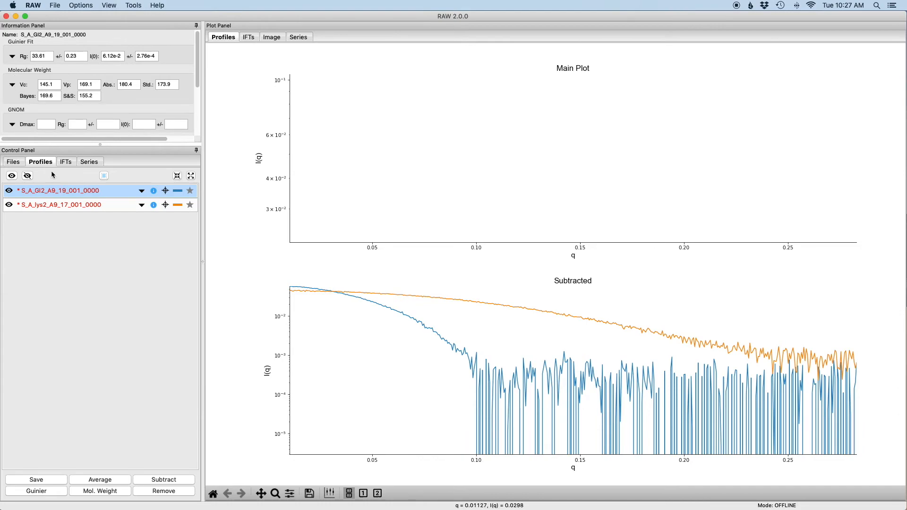
click(78, 205)
right_click(78, 206)
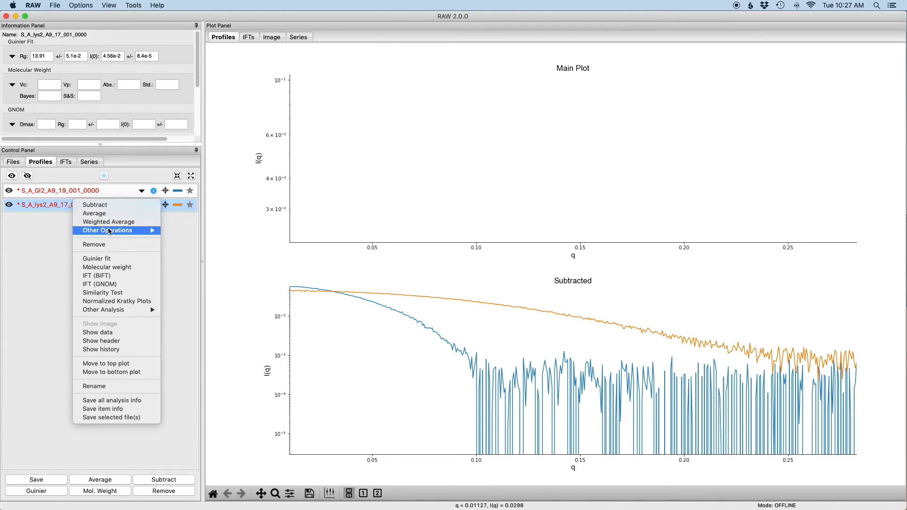
click(123, 268)
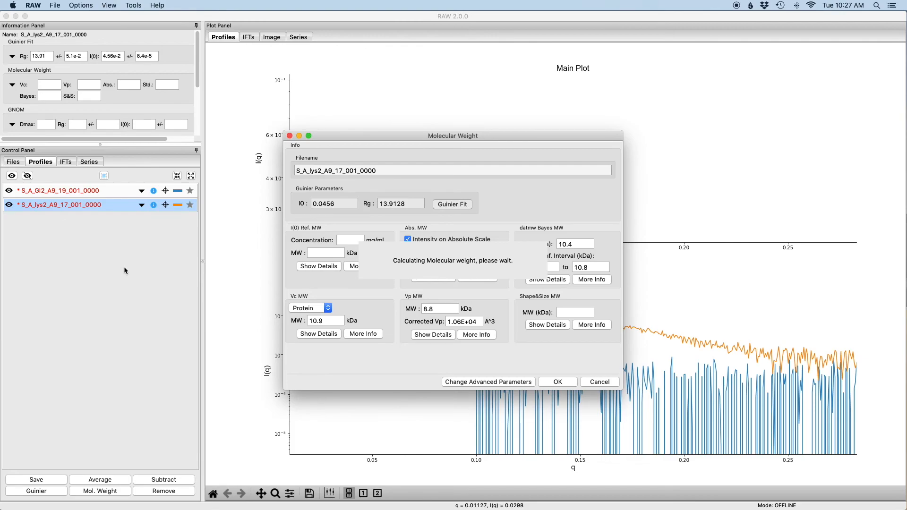
click(348, 241)
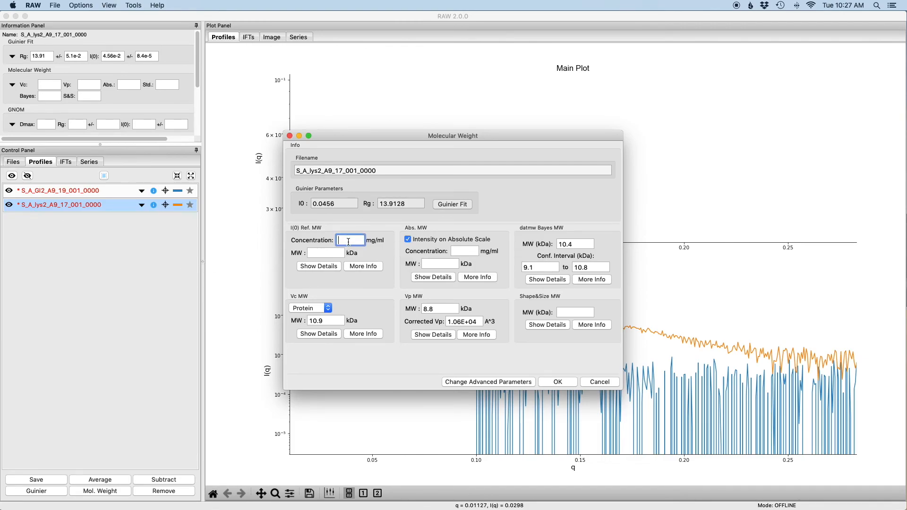
text(4.27)
click(600, 384)
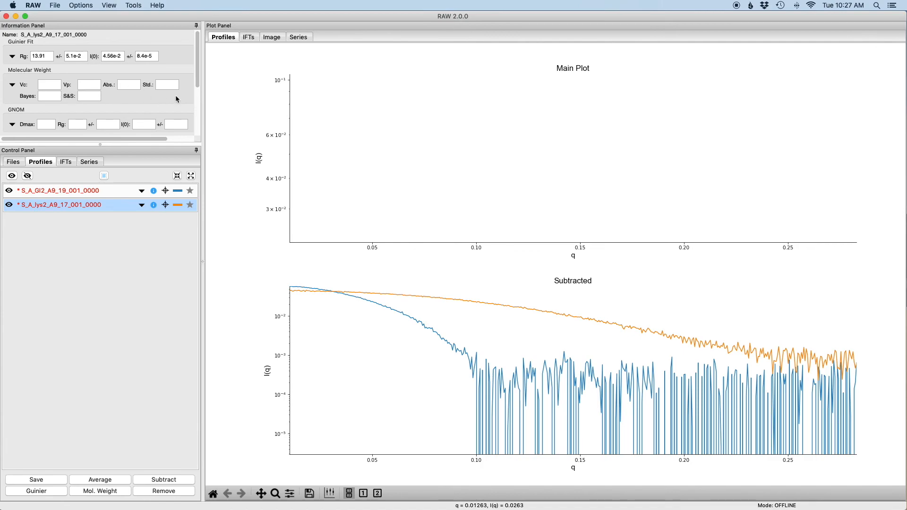
- Calculate the molecular weight of profile S_A_lys2_A9_17_001_0000 with a concentration of 4.27 mg/ml, accept the results and recheck the saved analysis
right_click(109, 204)
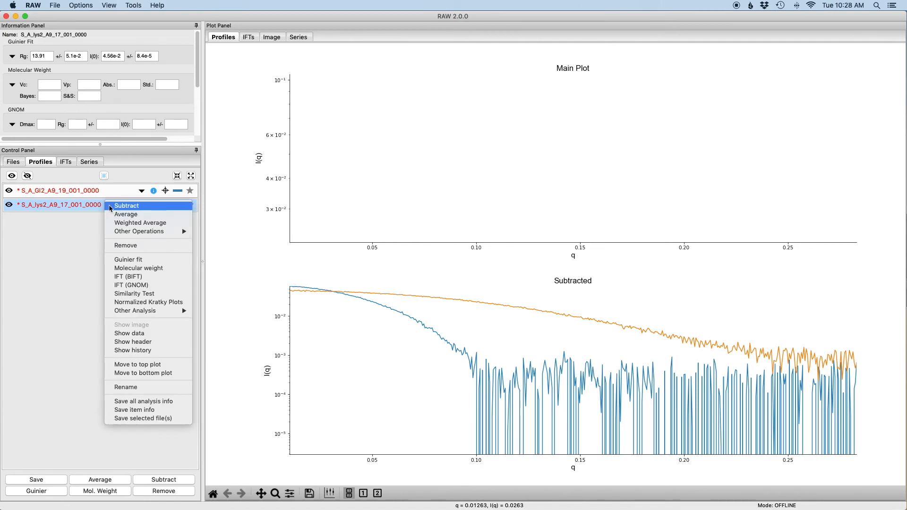
click(144, 268)
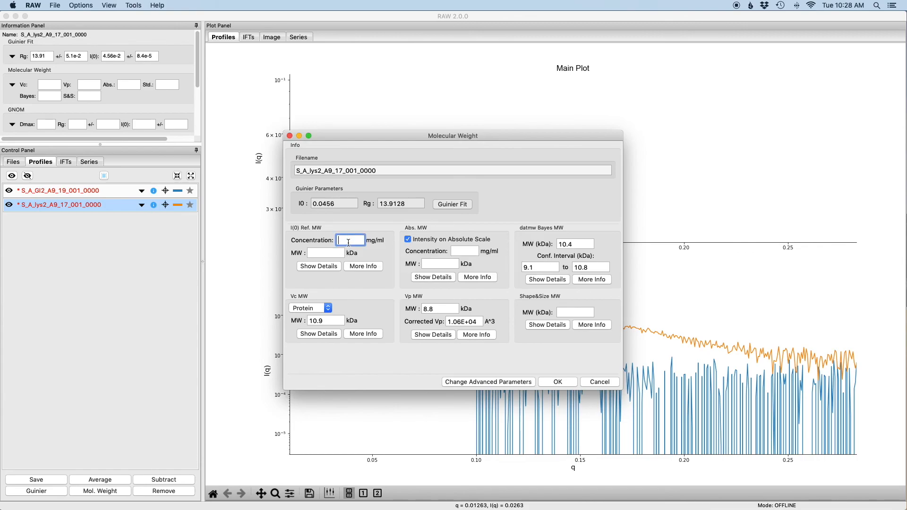
text(4.27)
click(558, 383)
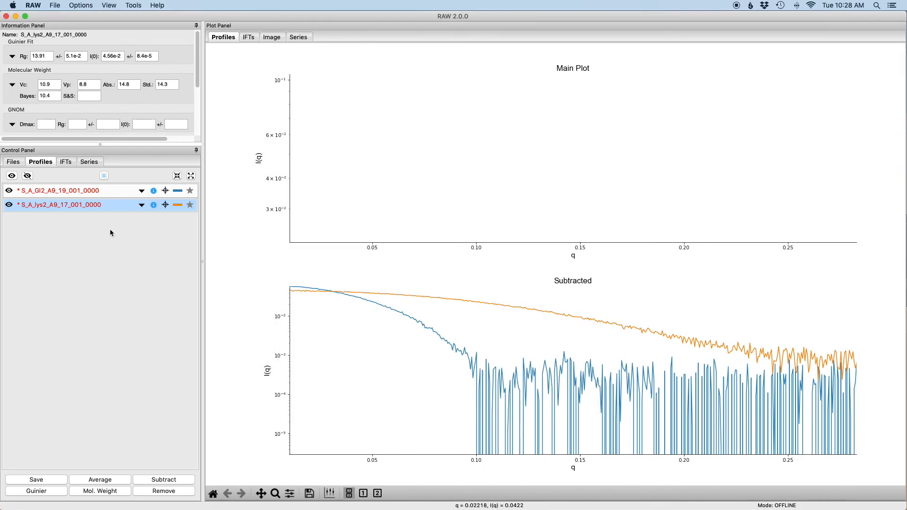
right_click(113, 205)
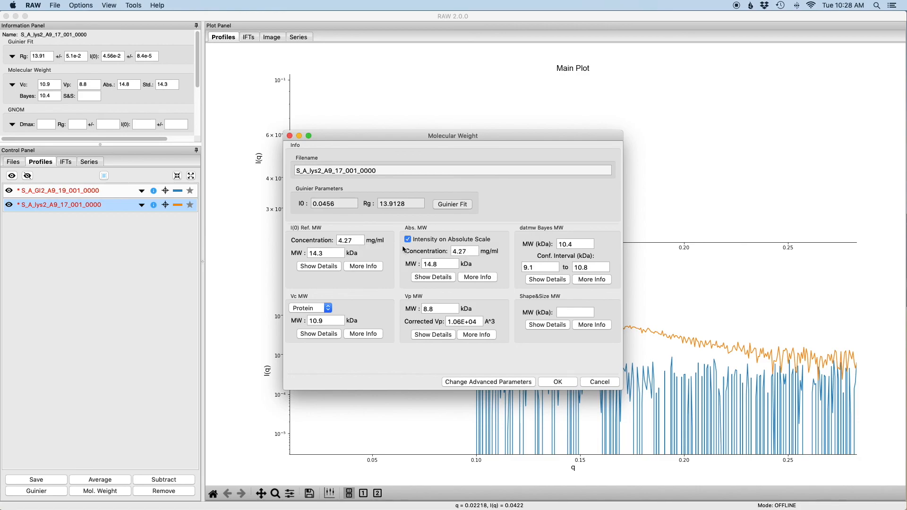
click(556, 382)
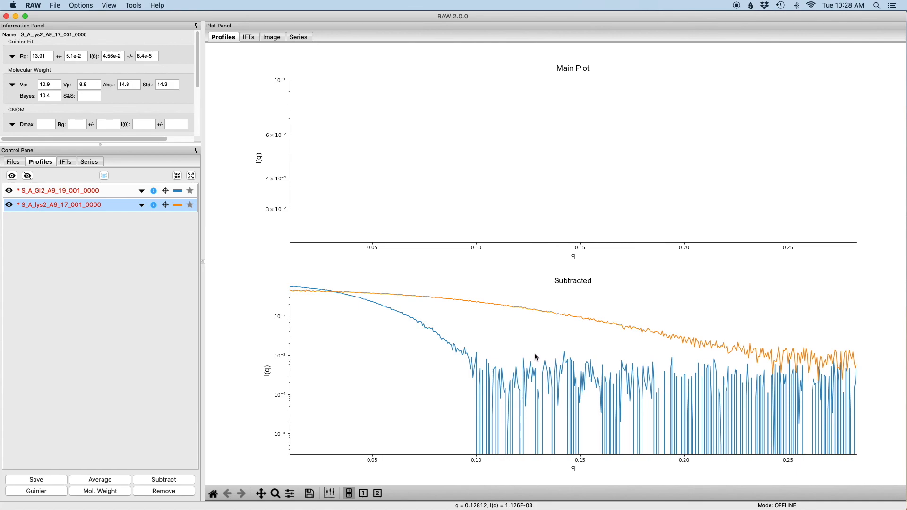